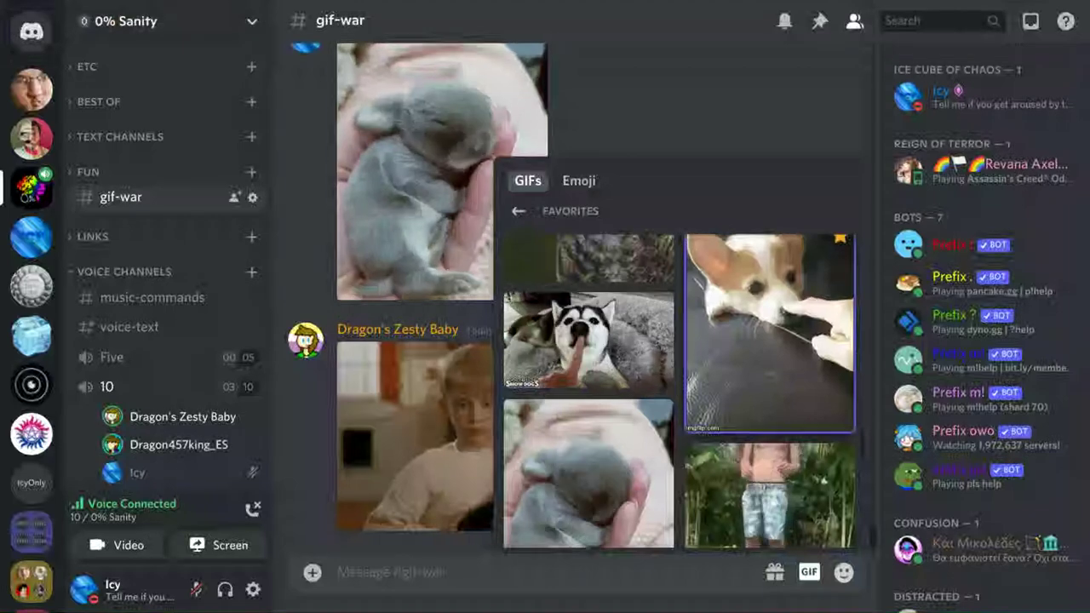
- Send the favorited corgi GIF to #gif-war and paste a clipboard image
left_click(769, 332)
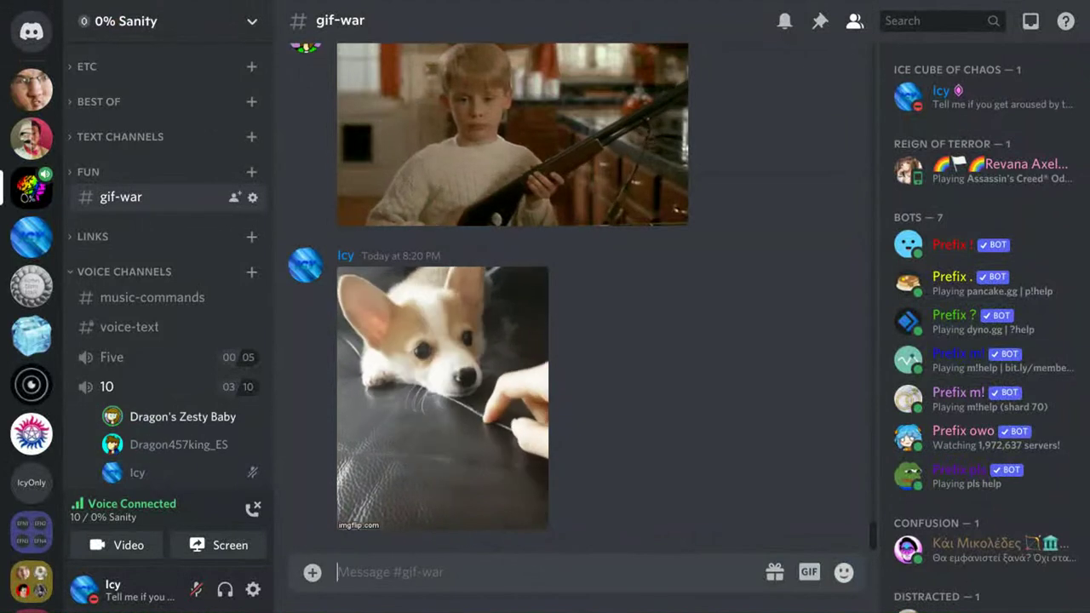
key("ctrl+v")
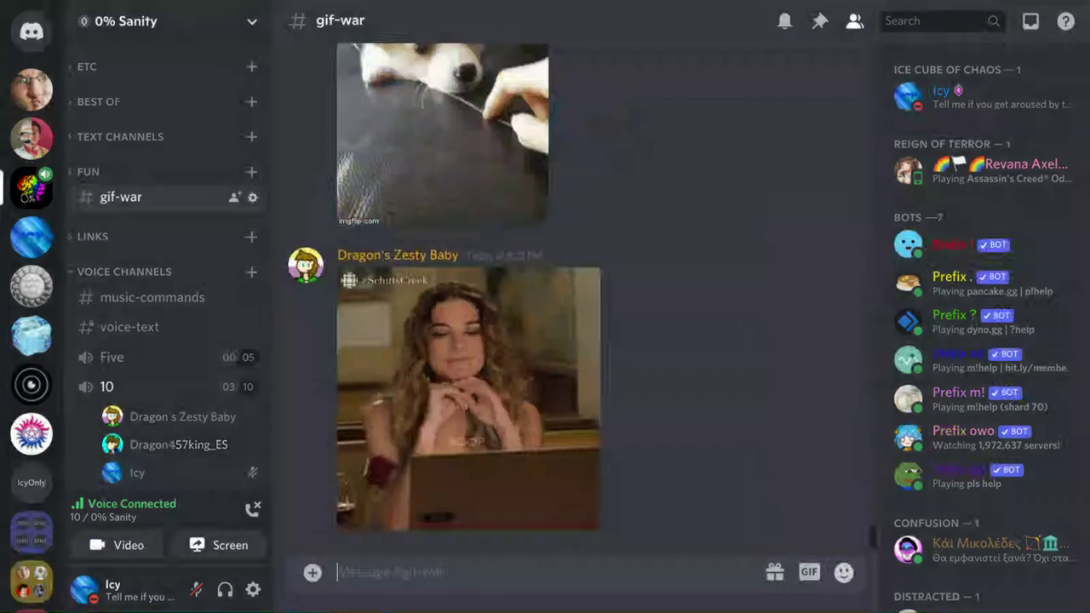
- Send the husky 'boop!' GIF from GIF Favorites in #gif-war
left_click(808, 572)
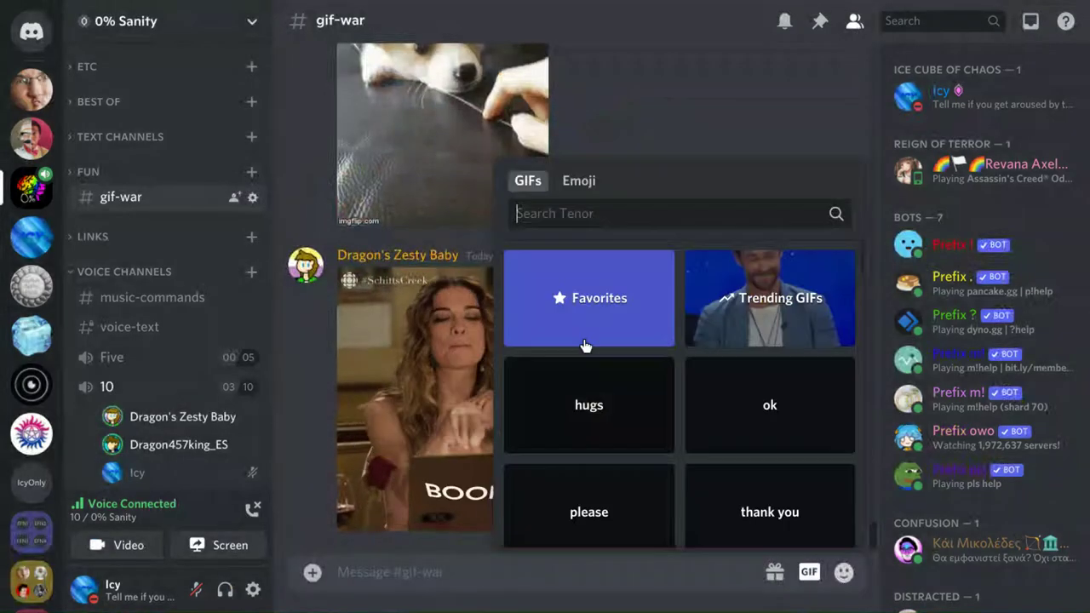
left_click(585, 321)
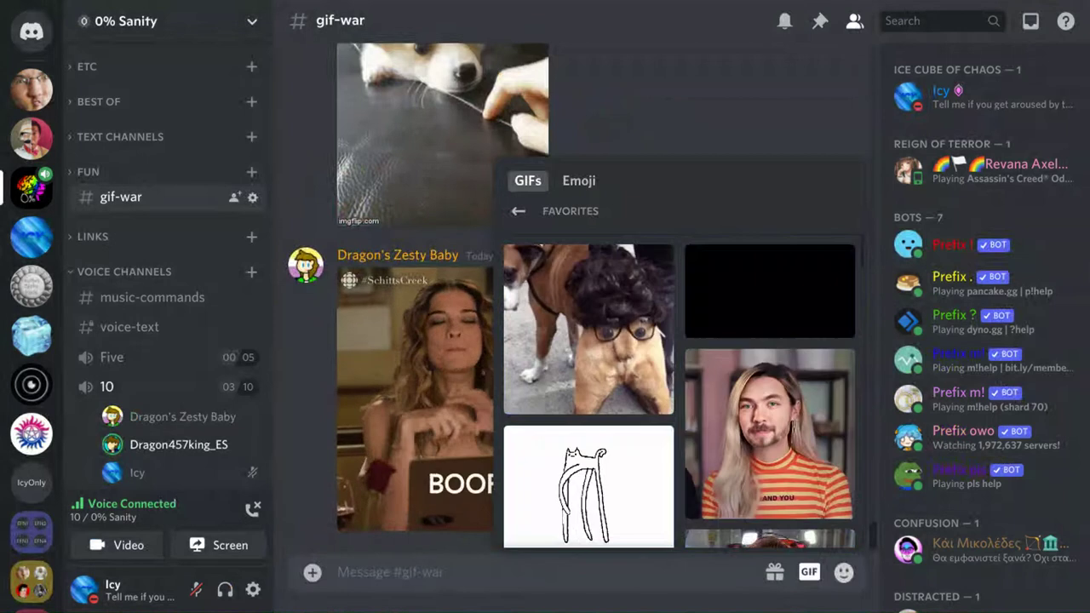
scroll(680, 392, "down", 3)
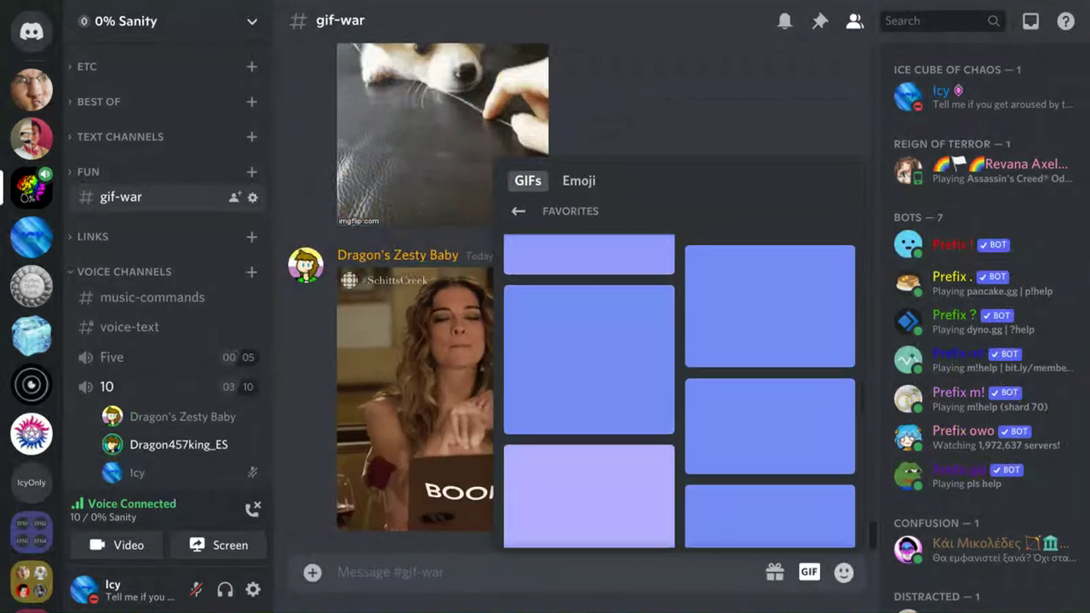
scroll(680, 392, "down", 2)
scroll(680, 392, "down", 3)
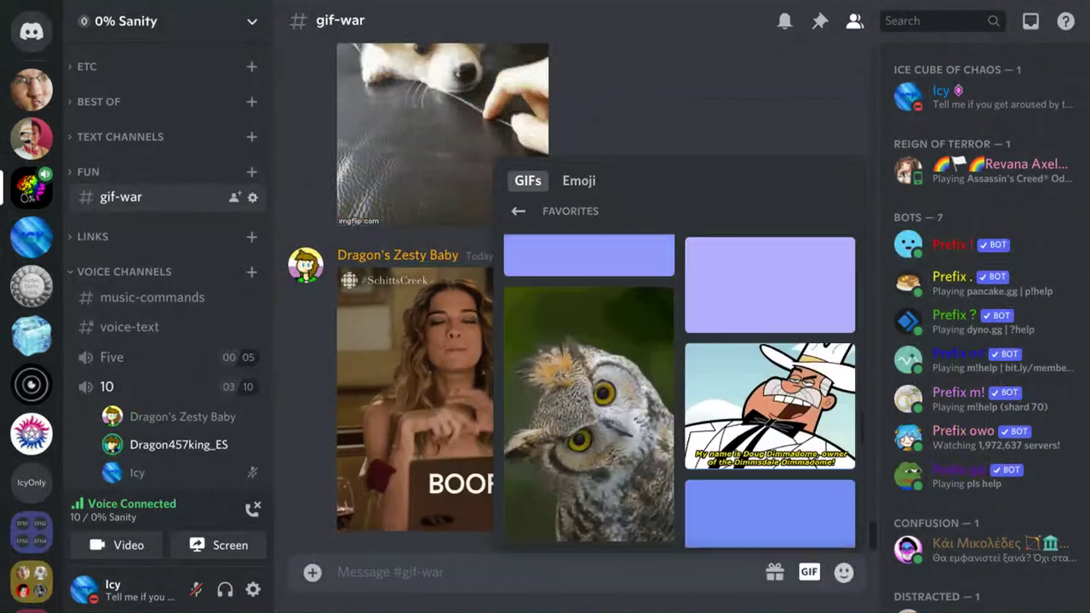
scroll(680, 392, "down", 3)
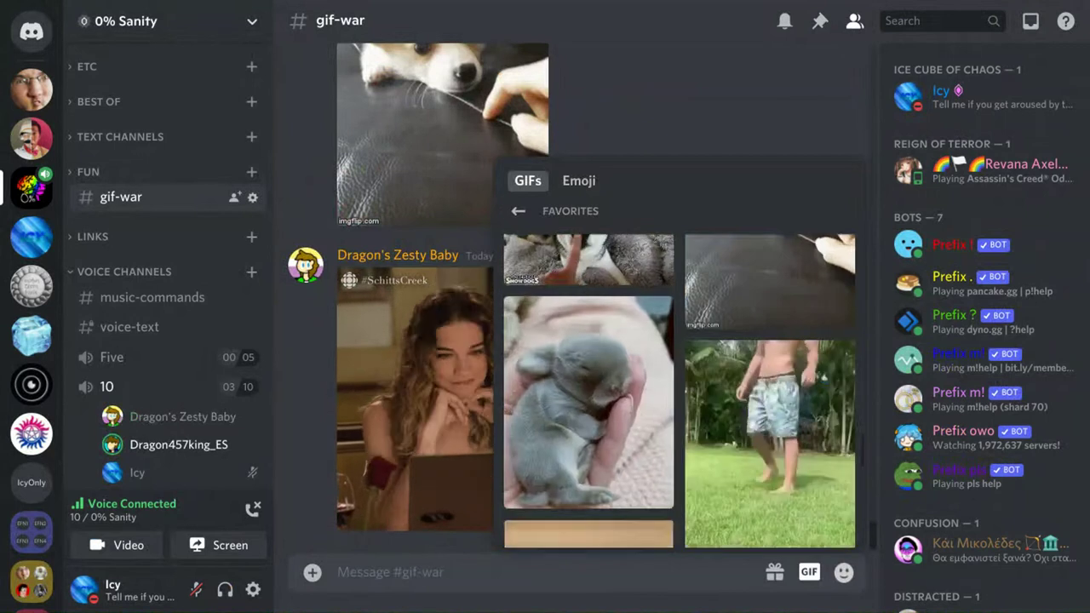
scroll(680, 392, "up", 2)
left_click(922, 436)
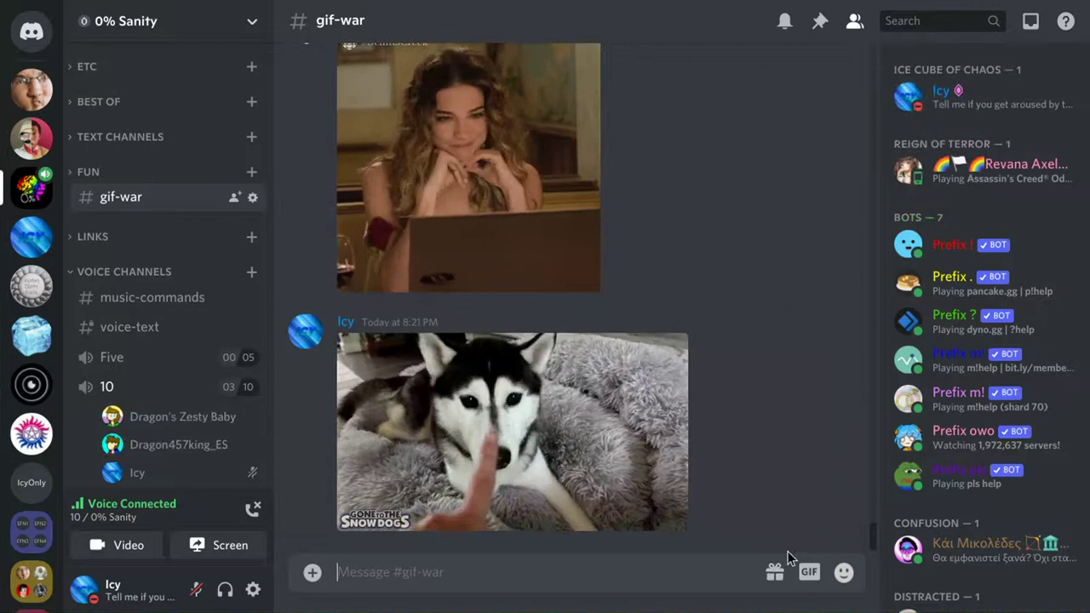
- Cancel a pasted image upload and close the GIF Favorites picker without sending
key("ctrl+v")
key("Escape")
left_click(810, 572)
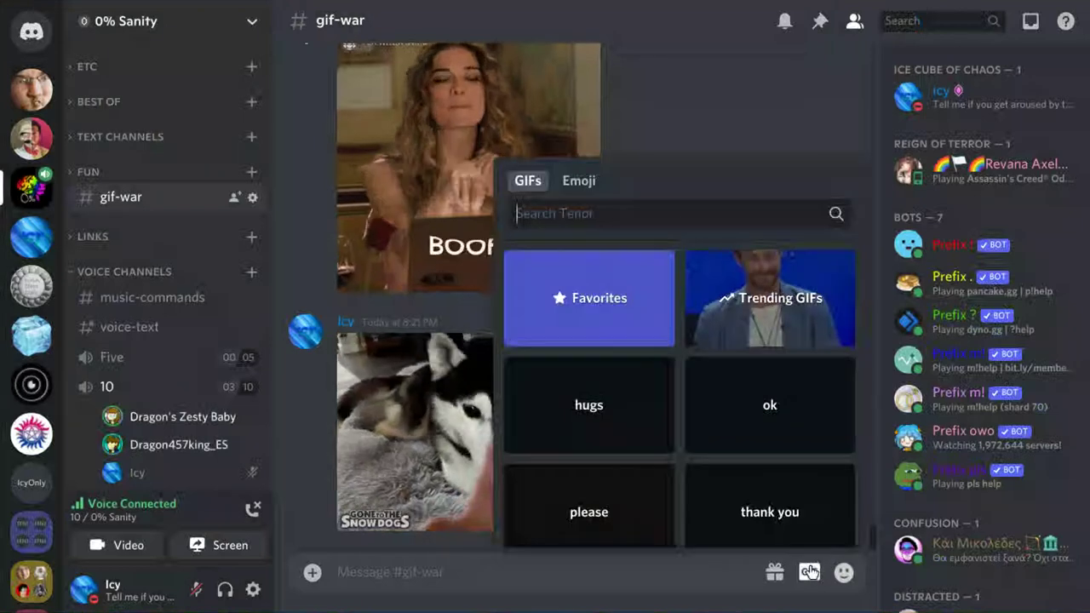
left_click(592, 300)
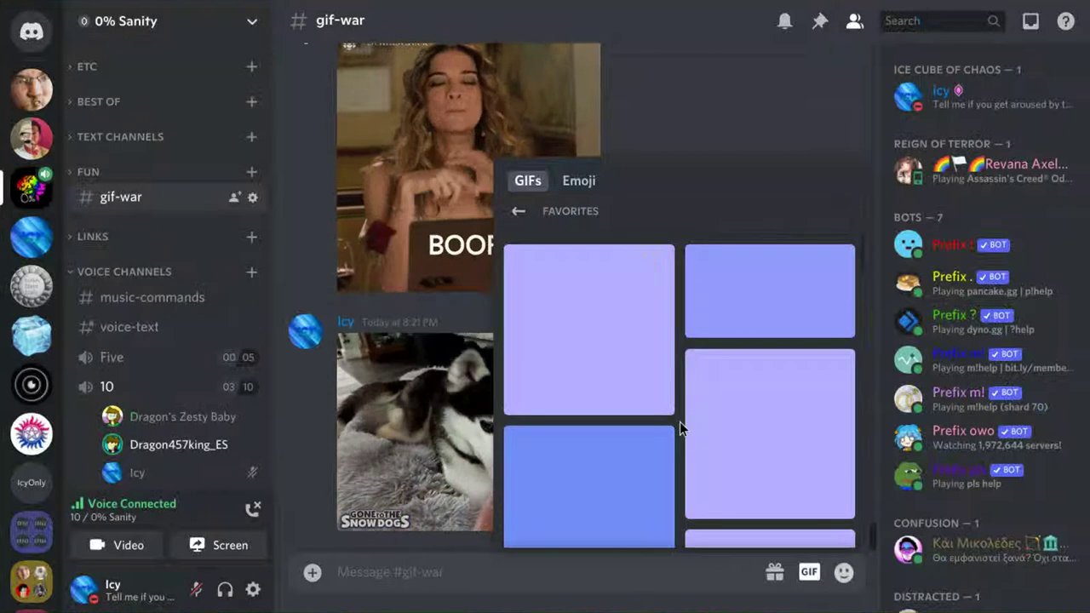
scroll(680, 421, "down", 3)
scroll(680, 384, "down", 2)
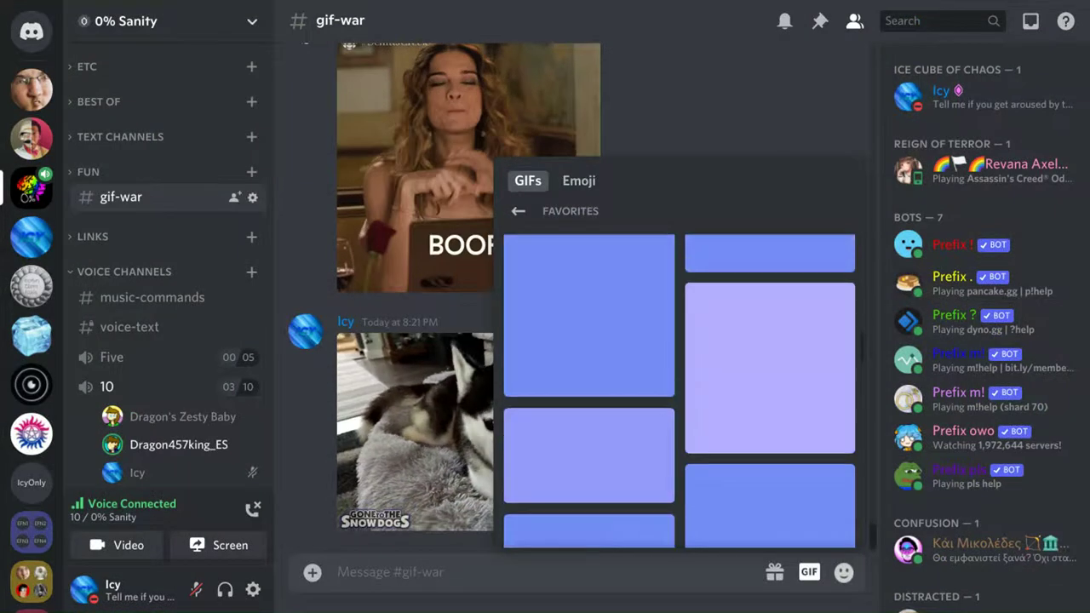
left_click(130, 327)
type("*Peeks*")
key("Return")
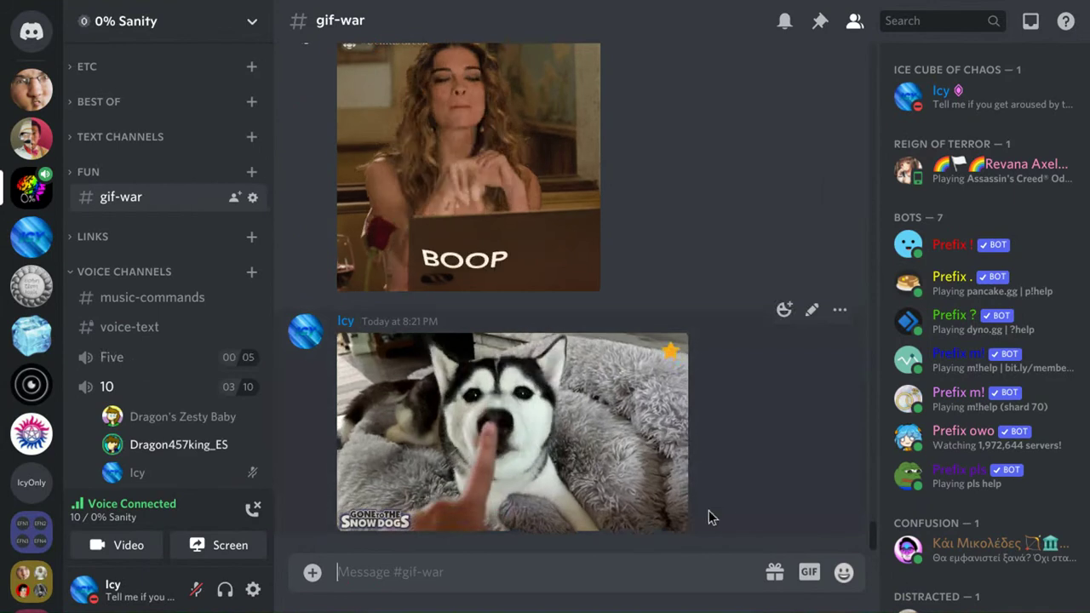
- Send the owl GIF from GIF Favorites below the husky GIF
left_click(803, 579)
left_click(596, 298)
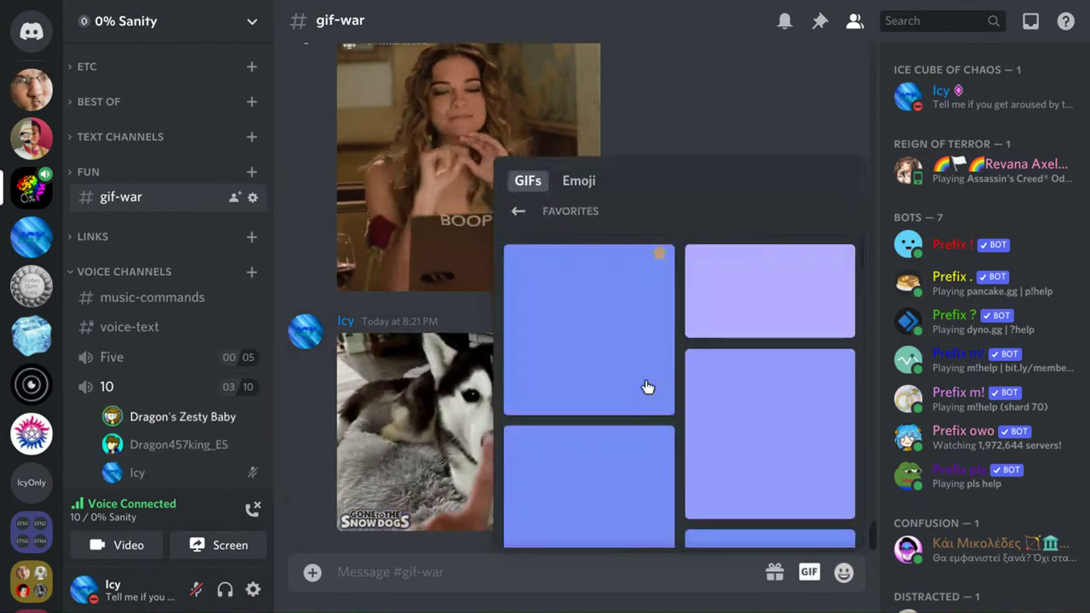
scroll(679, 486, "down", 5)
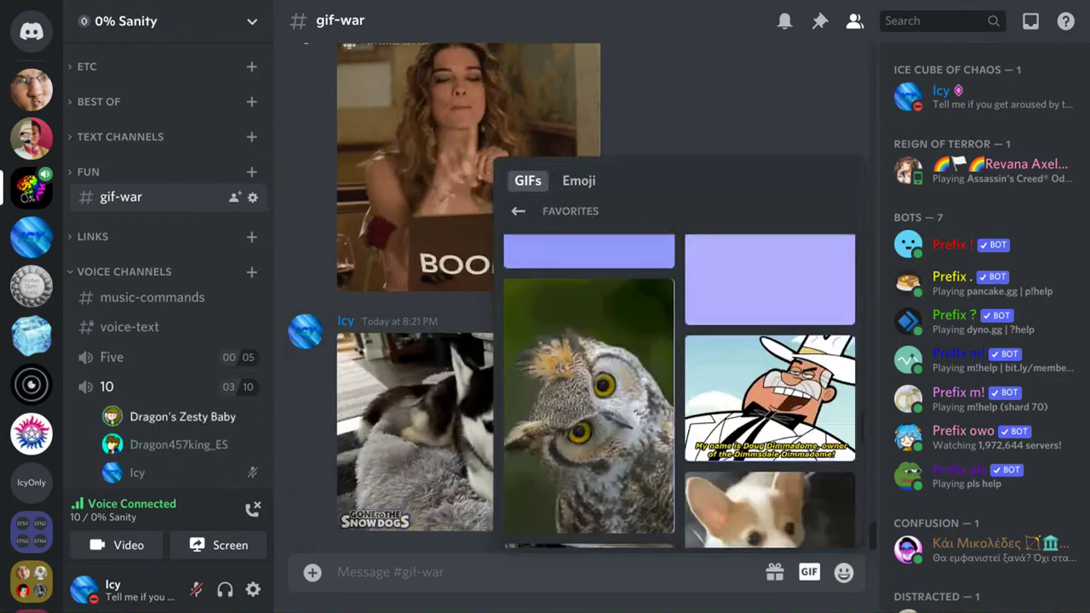
scroll(582, 396, "down", 2)
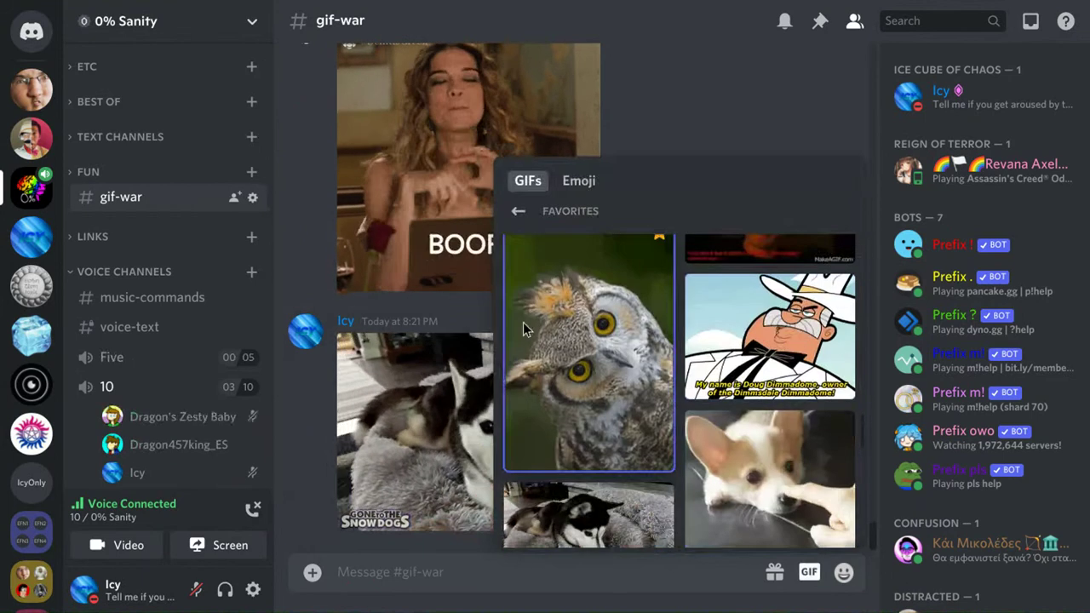
left_click(523, 322)
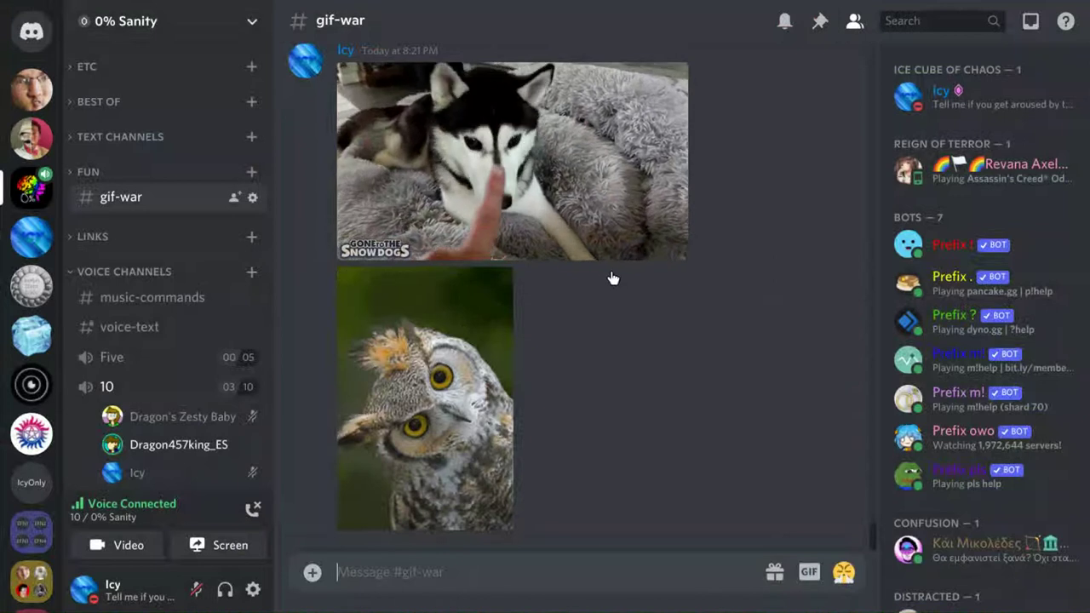
- Bring up the GIF picker's Favorites with Ctrl+E to browse for another GIF
key("ctrl+e")
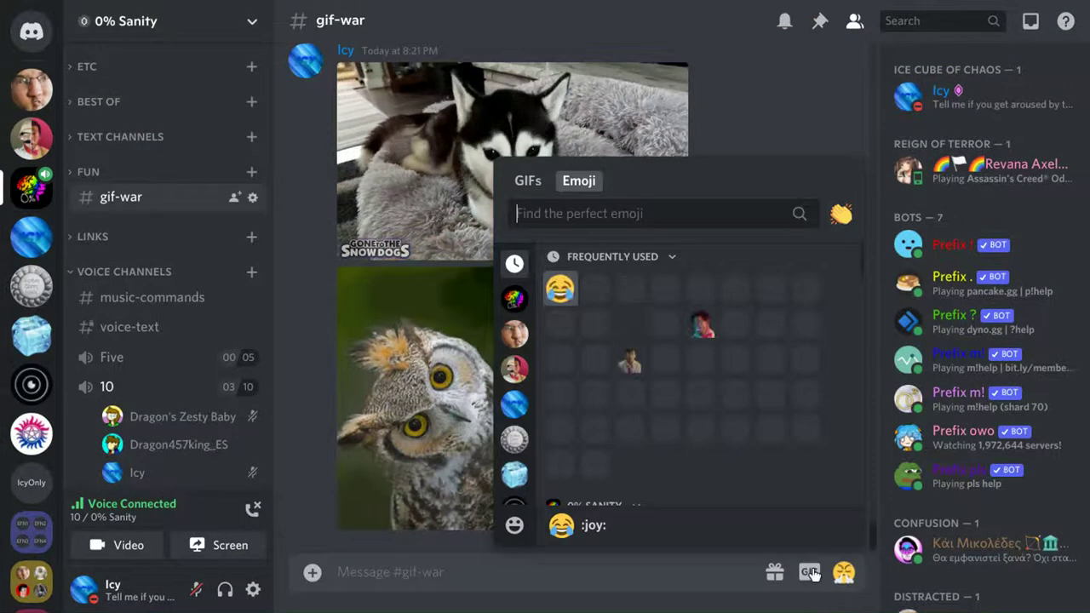
left_click(810, 572)
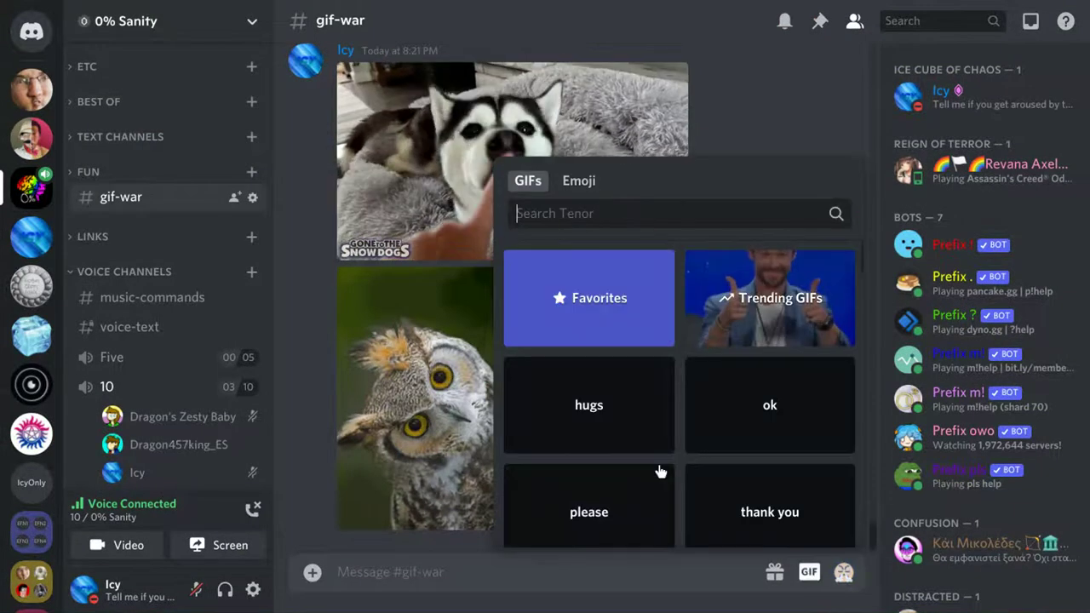
left_click(588, 298)
scroll(688, 499, "down", 3)
scroll(689, 383, "down", 5)
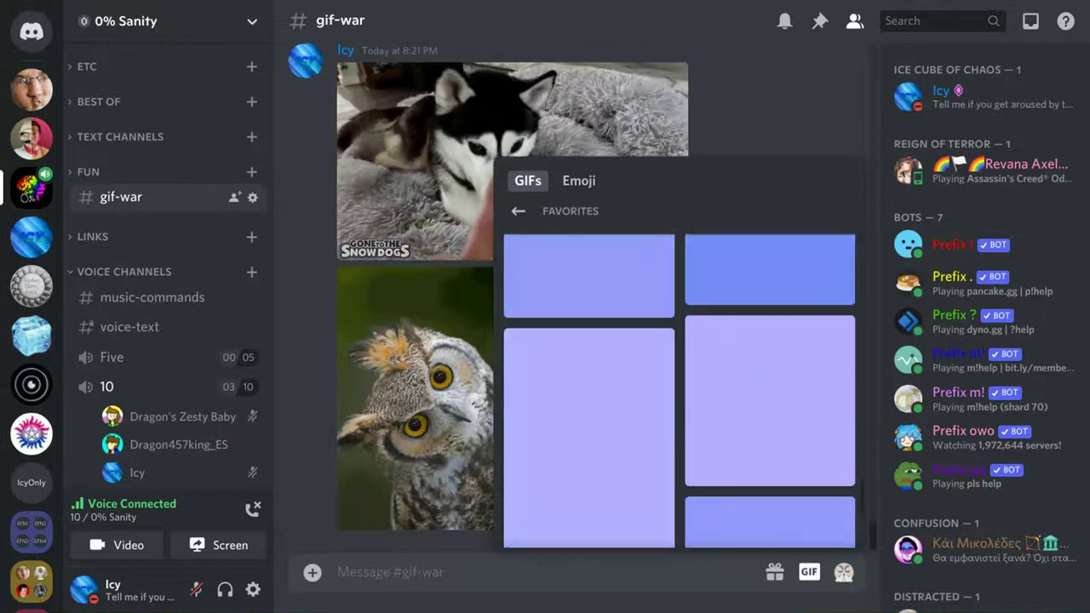
scroll(688, 384, "down", 3)
scroll(688, 384, "down", 3)
scroll(688, 383, "down", 3)
scroll(689, 383, "down", 3)
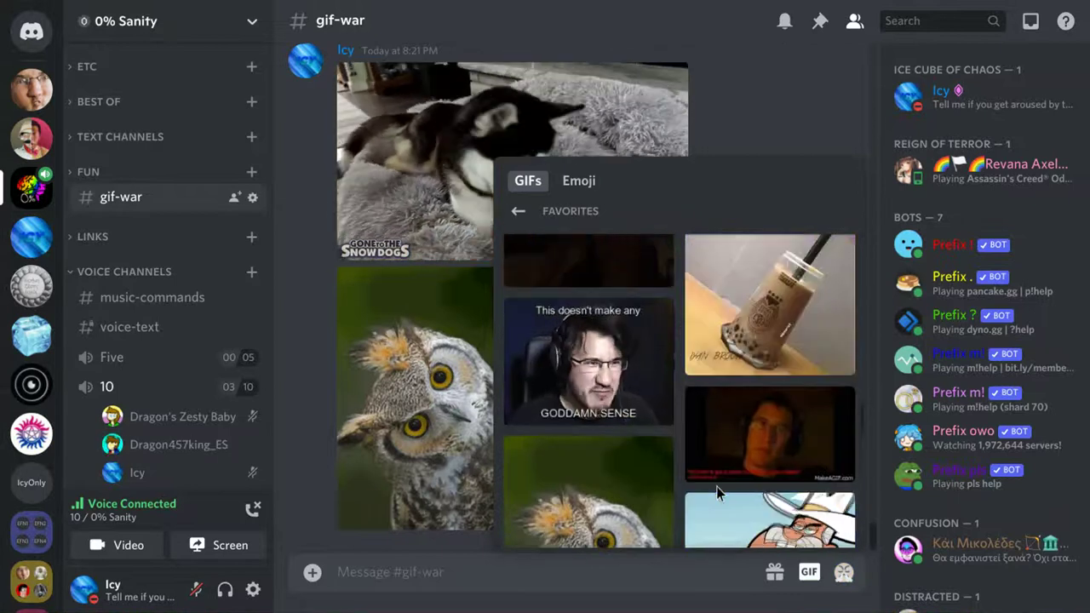
- Send another GIF from Favorites into #gif-war
left_click(767, 307)
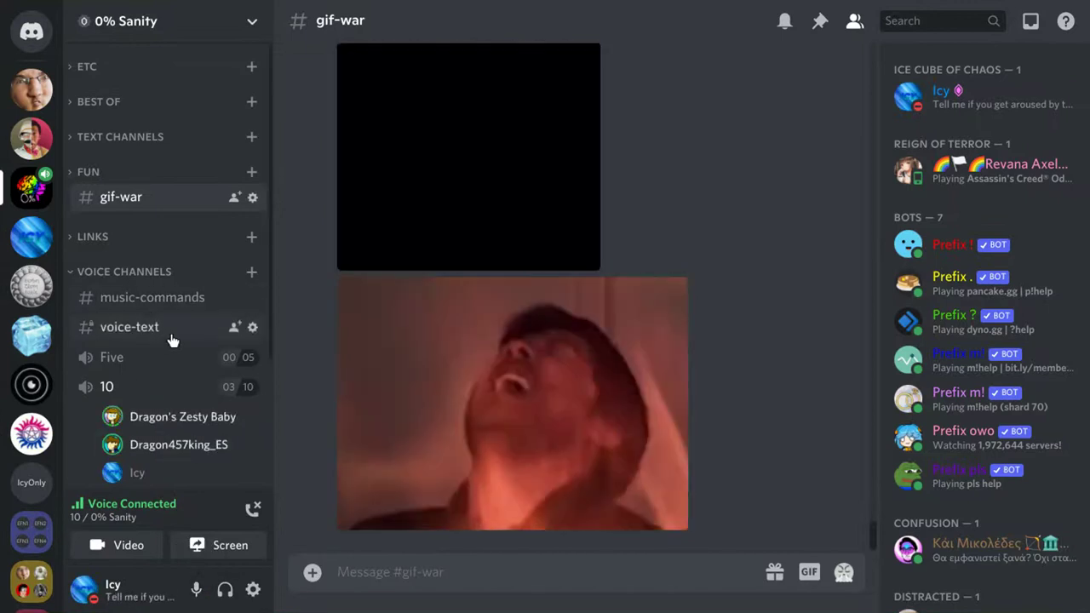
- In #voice-text, discard the draft and send the pink running emoji via :run
left_click(171, 332)
type("*s")
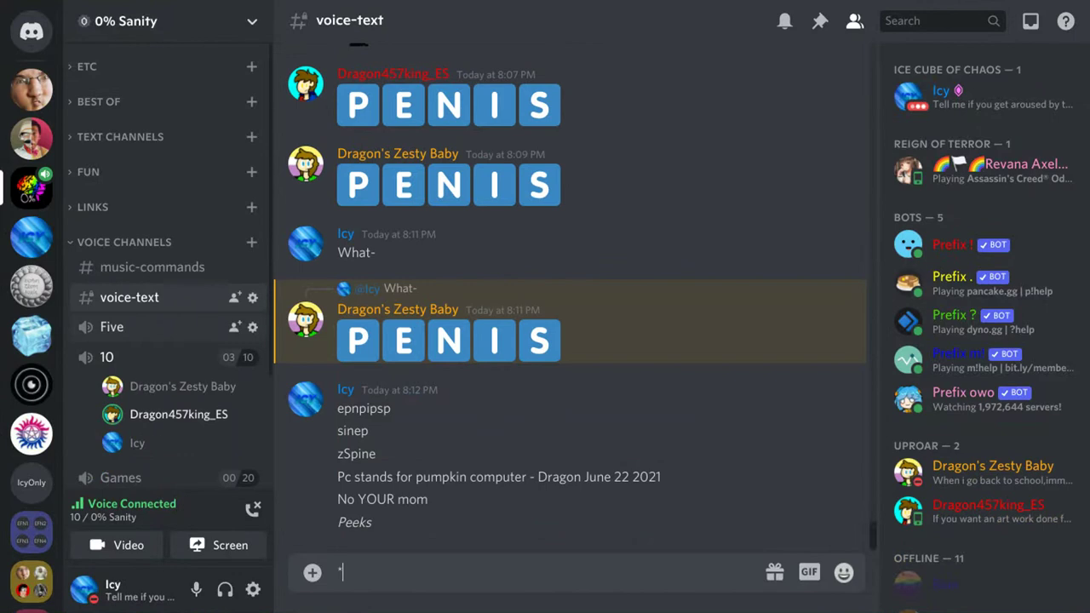
key("BackSpace")
type("s")
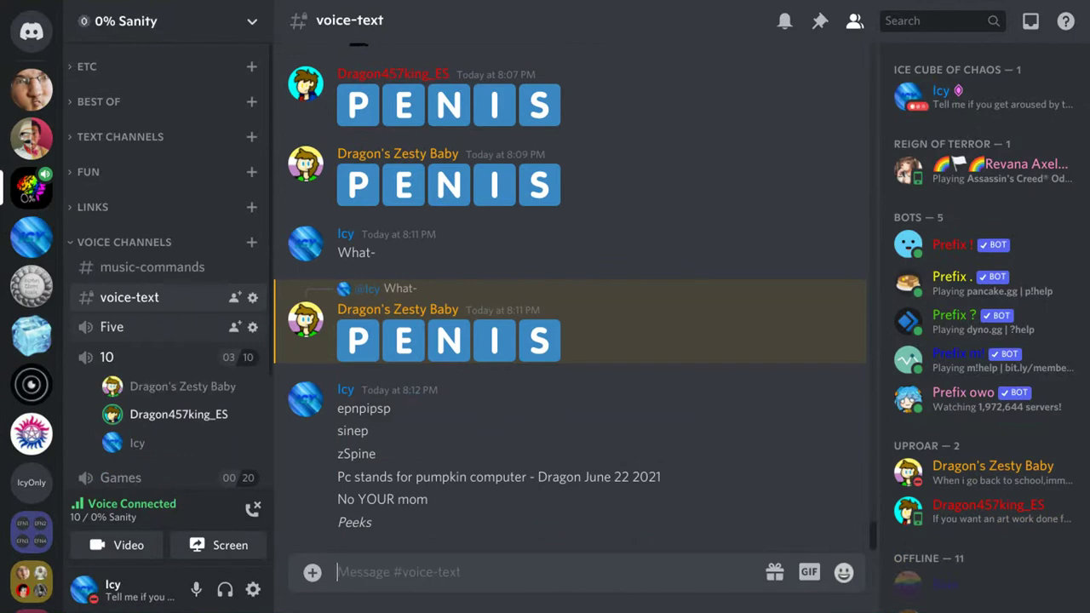
key("BackSpace")
key("BackSpace")
type(":")
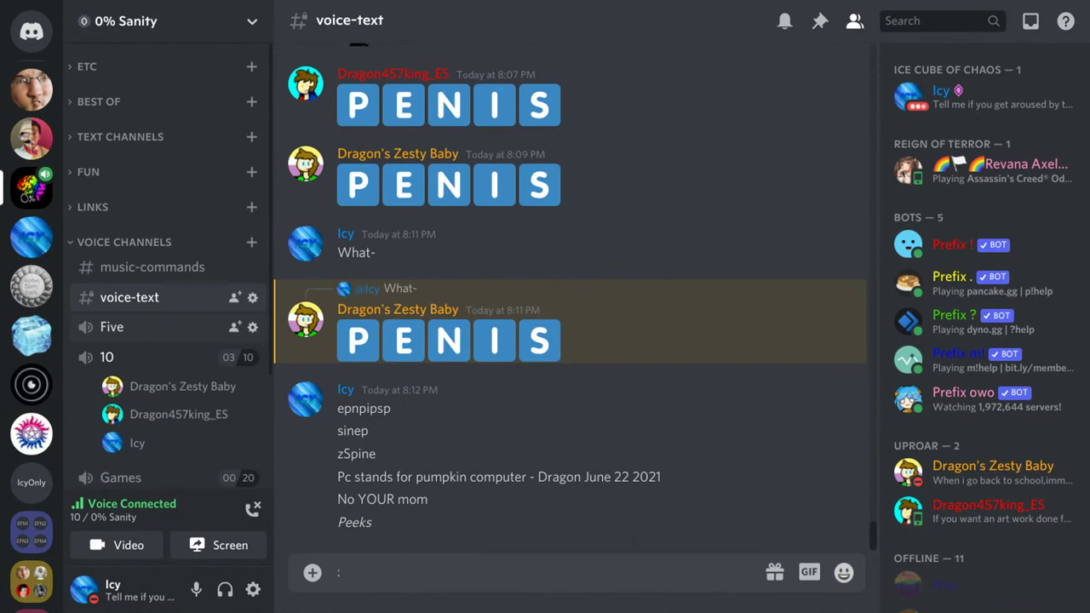
type("run")
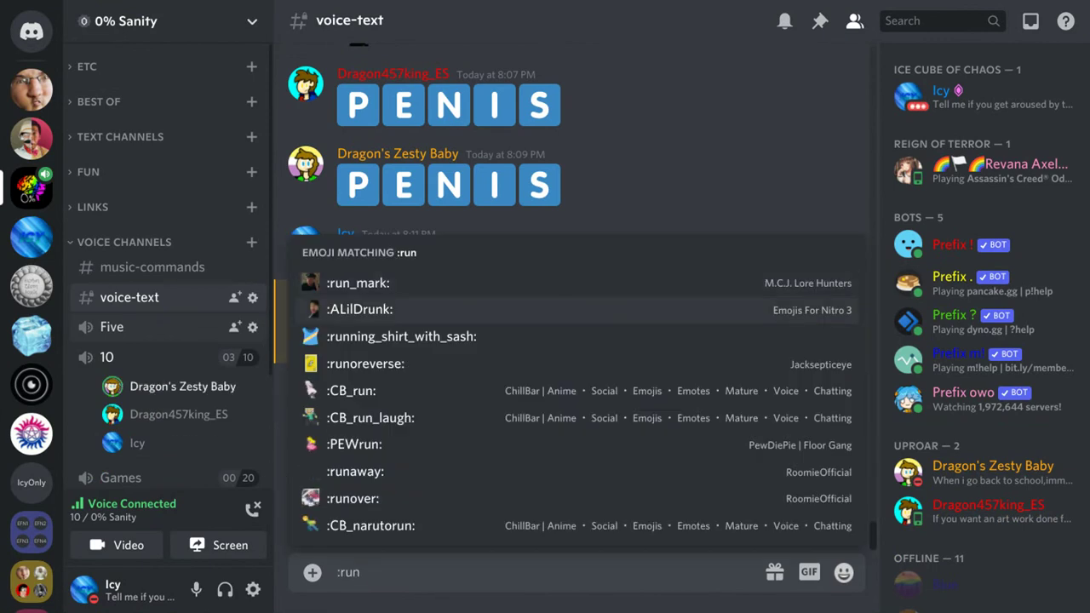
left_click(353, 498)
key("Return")
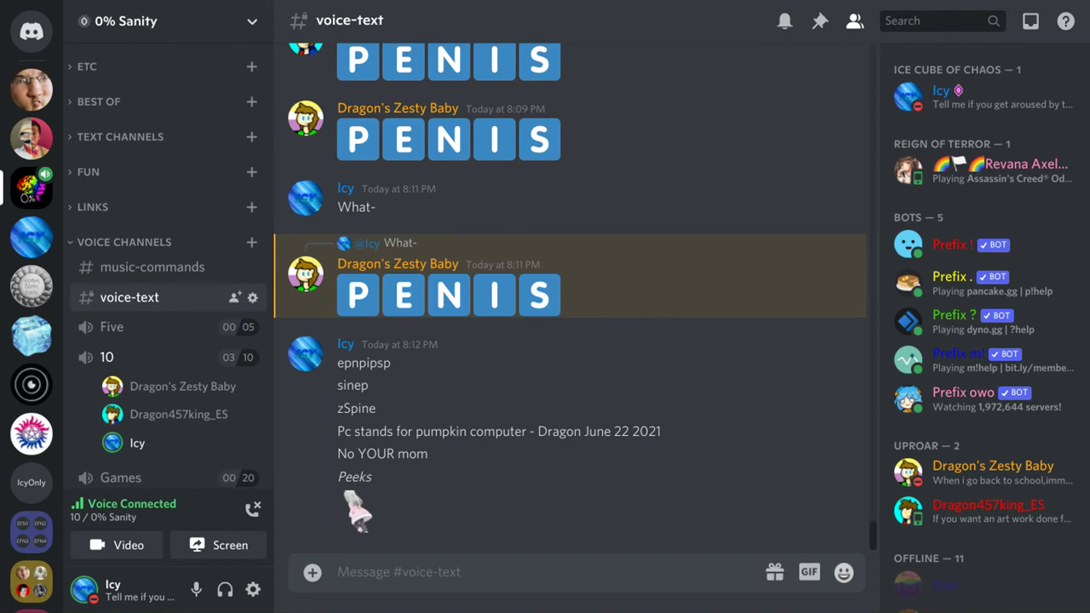
- Switch to another window with Alt+Tab
key("alt+Tab")
key("alt+Tab")
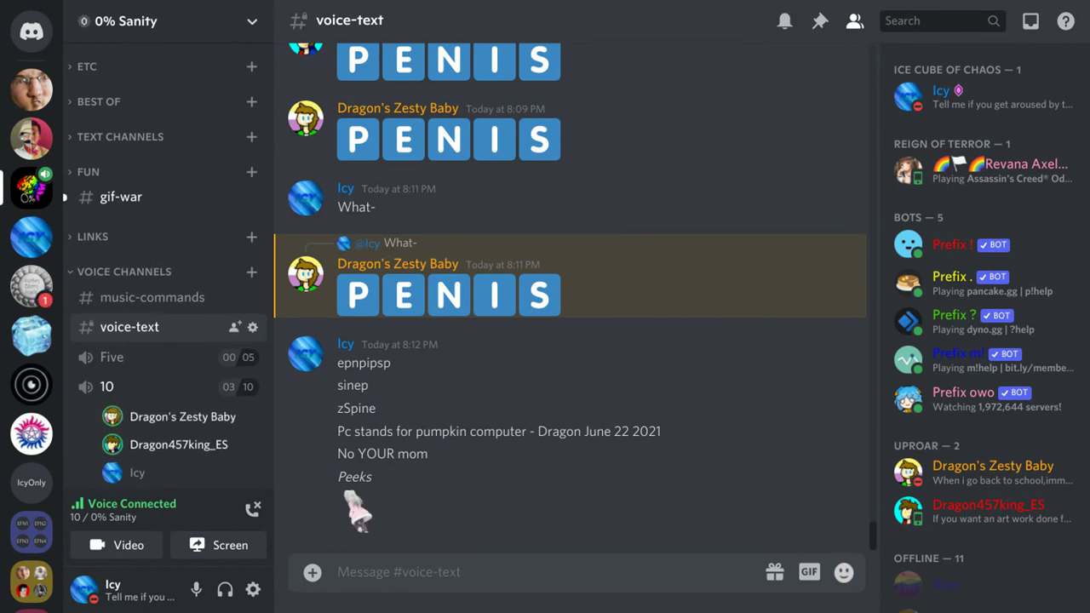
- Visit #gif-war, dismiss the server menu, exit fullscreen, and return to #voice-text
left_click(121, 197)
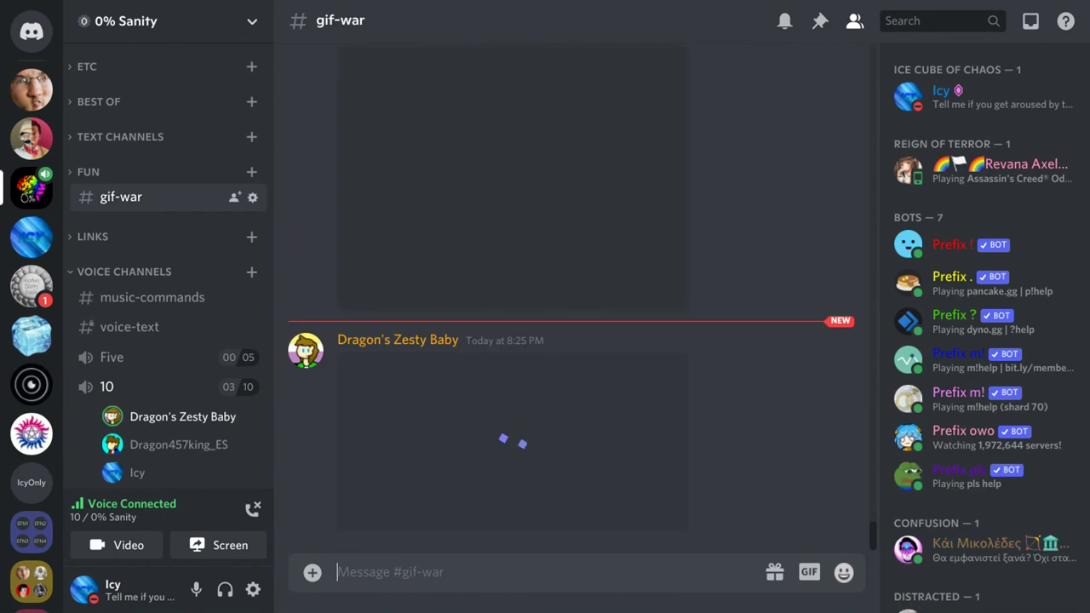
right_click(34, 290)
left_click(818, 511)
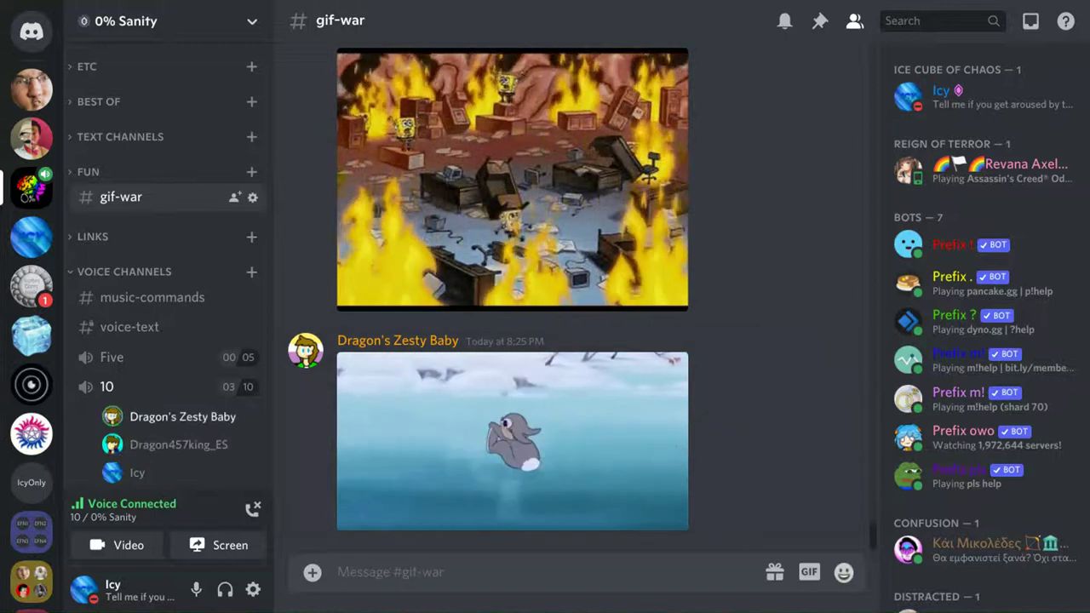
key("F11")
key("F11")
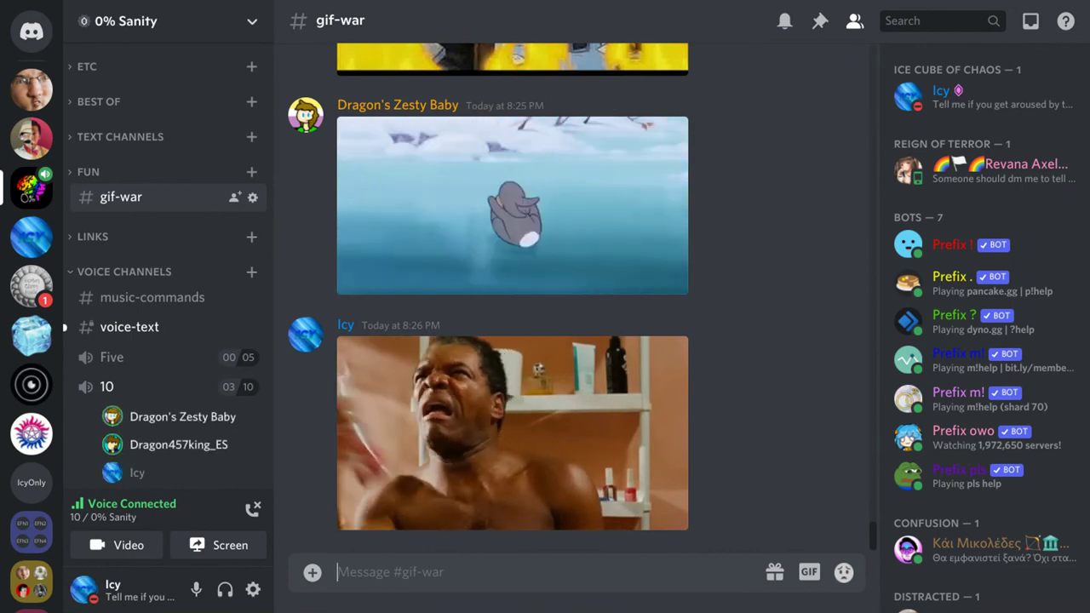
left_click(129, 326)
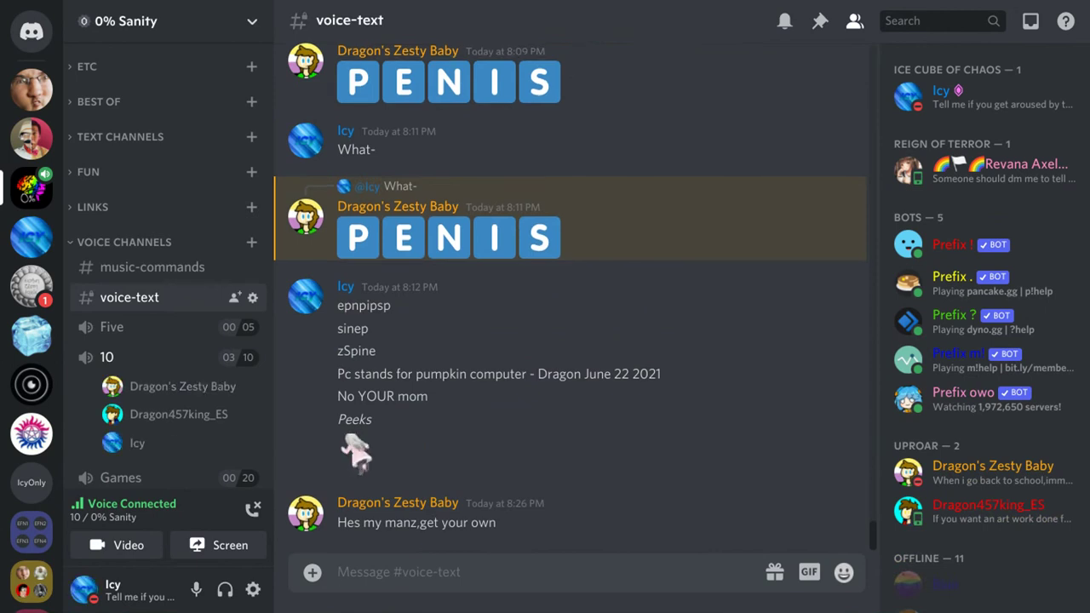
key("ctrl+v")
key("Escape")
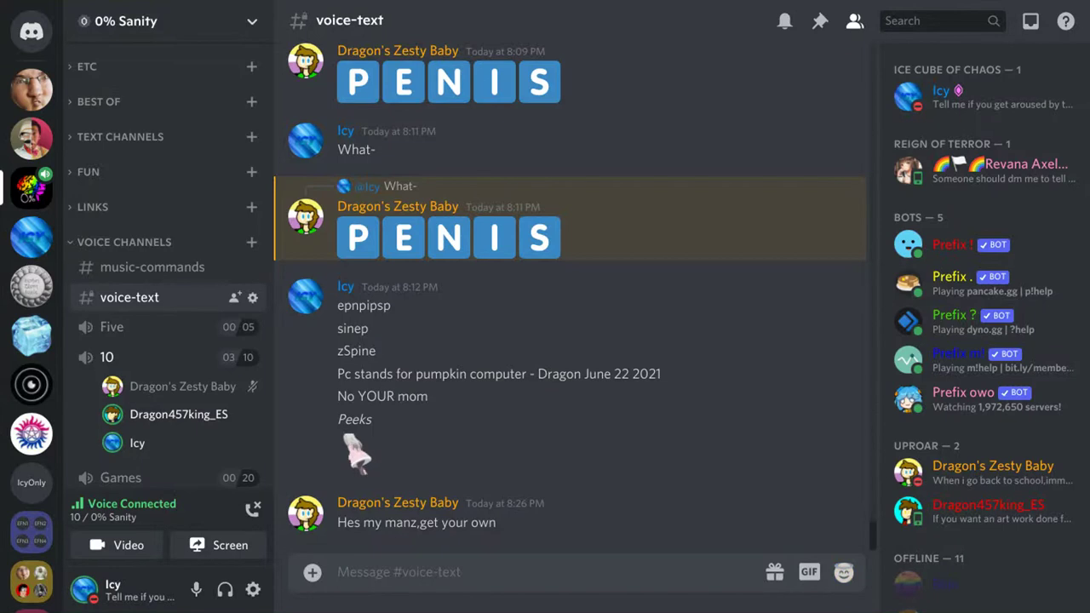
key("ctrl+v")
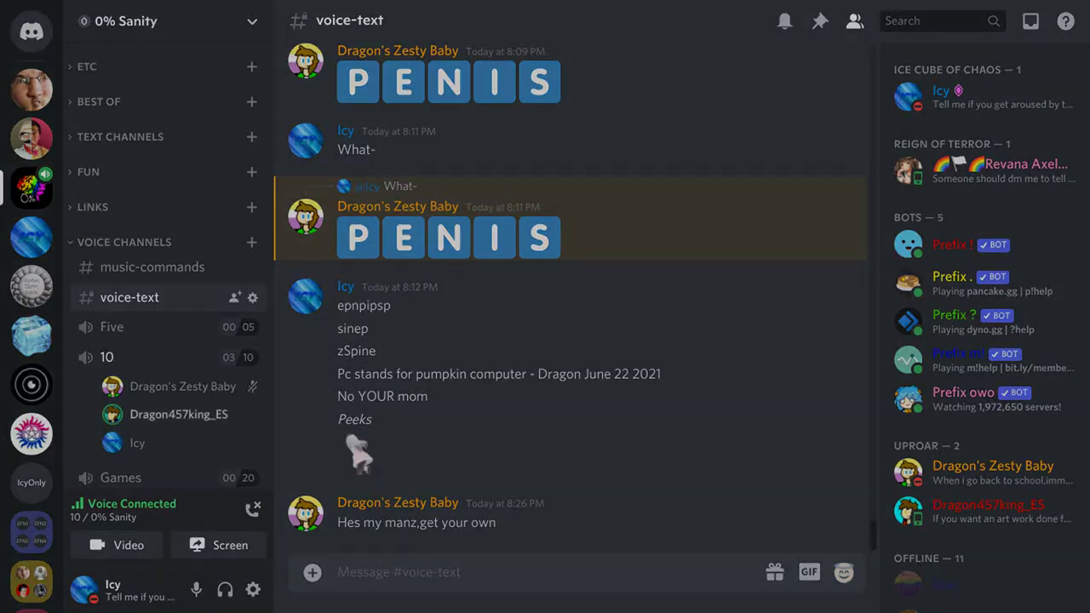
key("Escape")
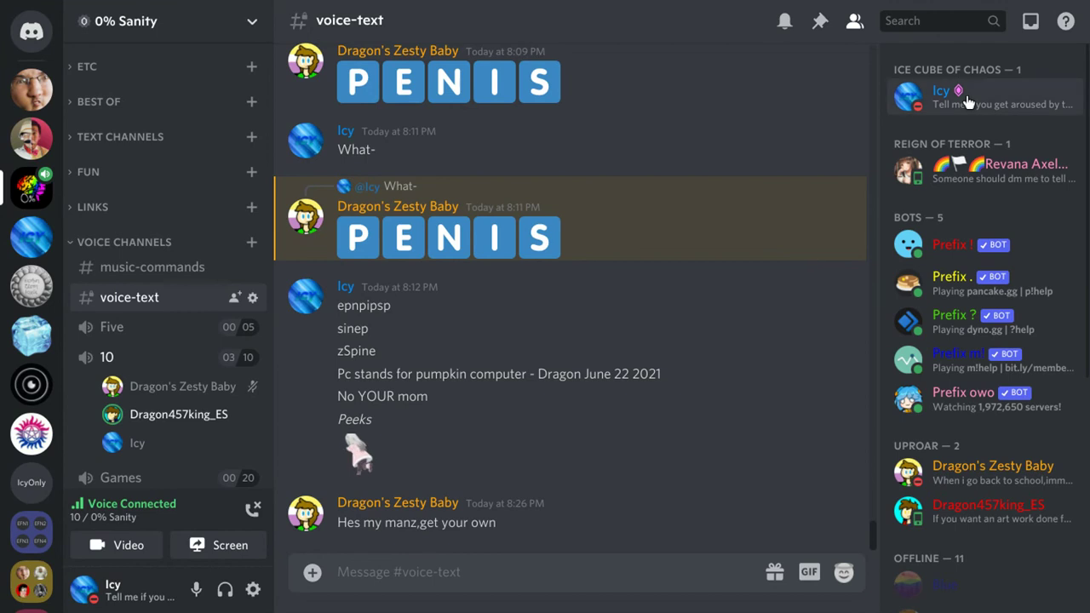
left_click(1019, 512)
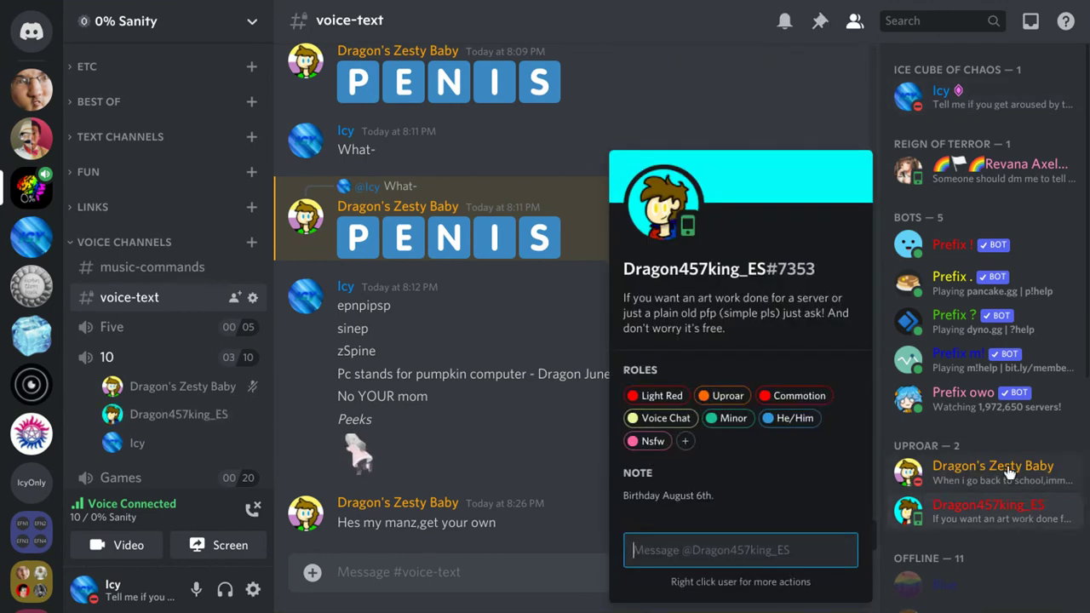
key("Escape")
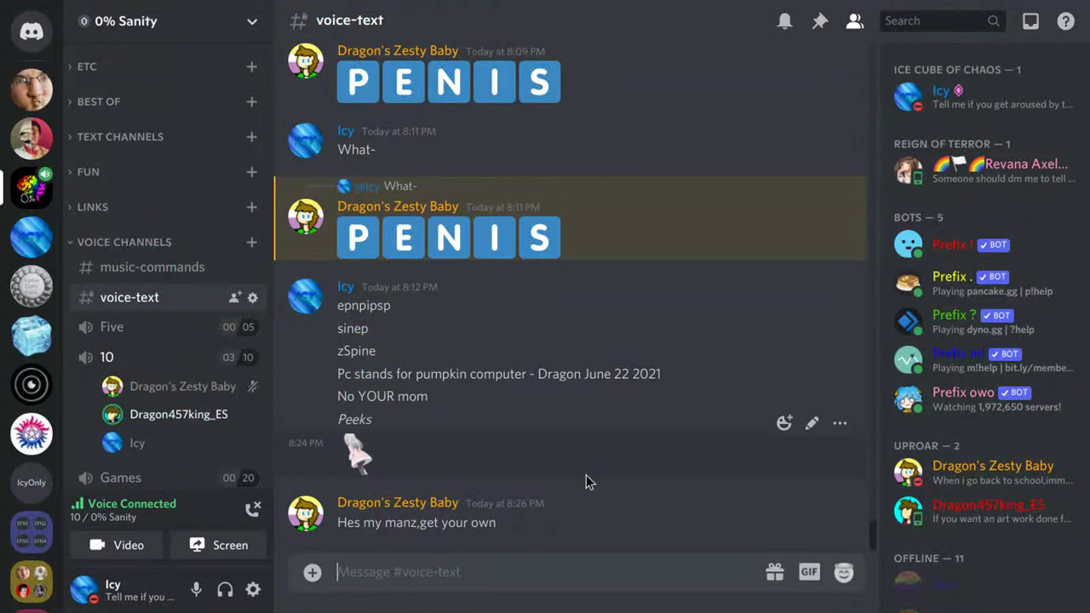
- Mute and then unmute the microphone
left_click(197, 590)
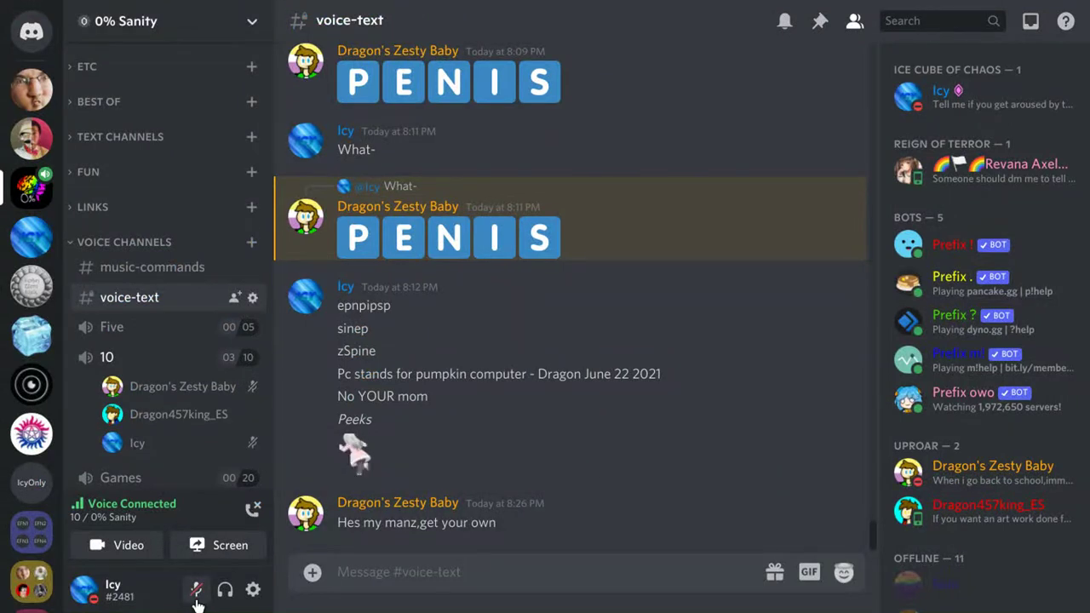
left_click(197, 591)
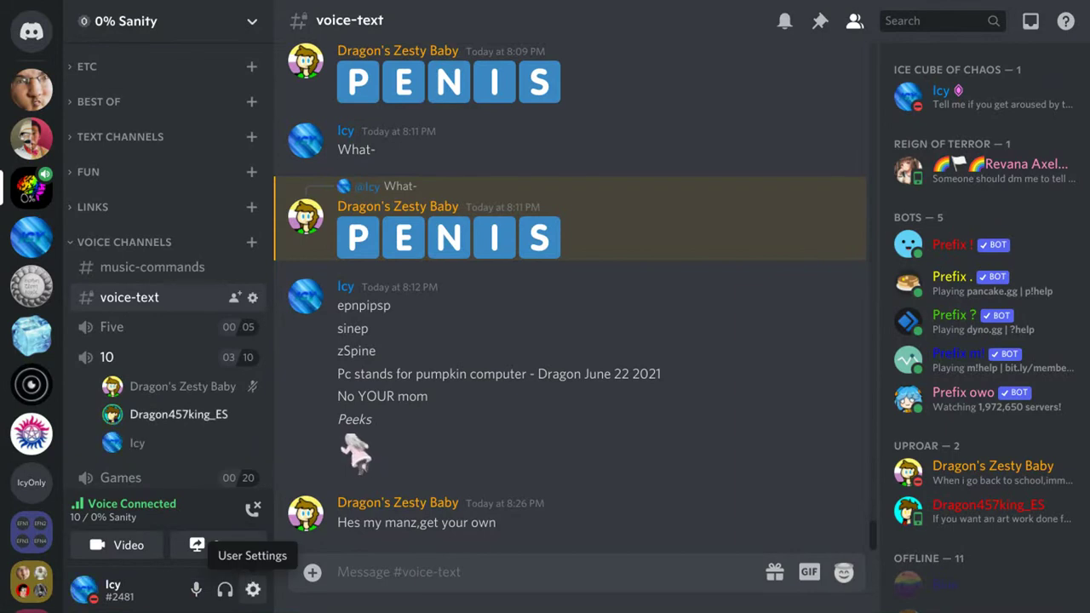
type("From t")
type("rue")
- Send 'From trust' and 'It used to be for active', discarding a stray pasted image
key("Return")
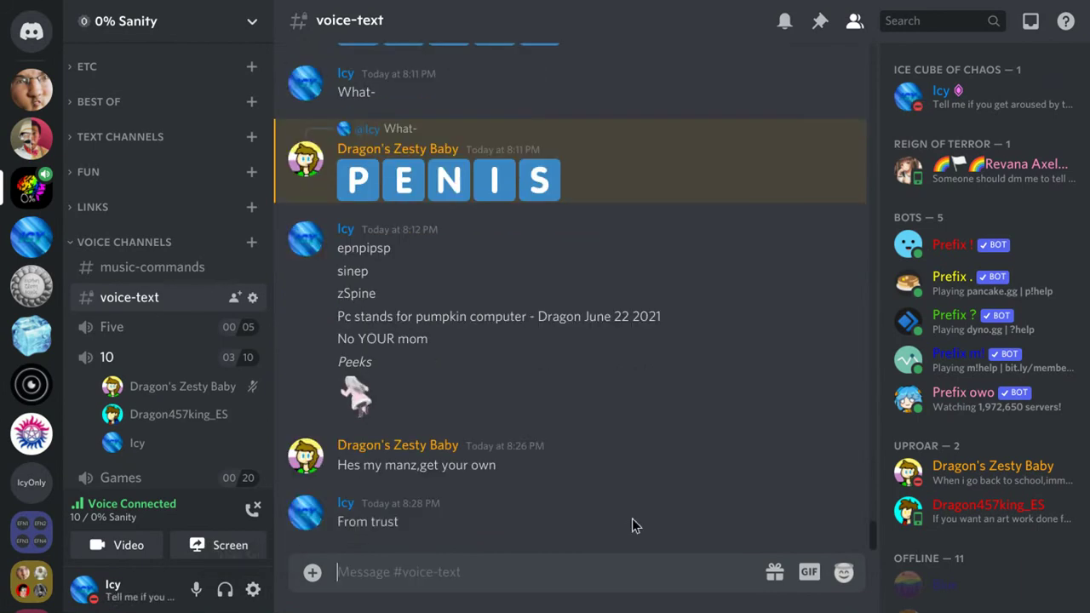
key("ctrl+v")
key("Escape")
type("It used")
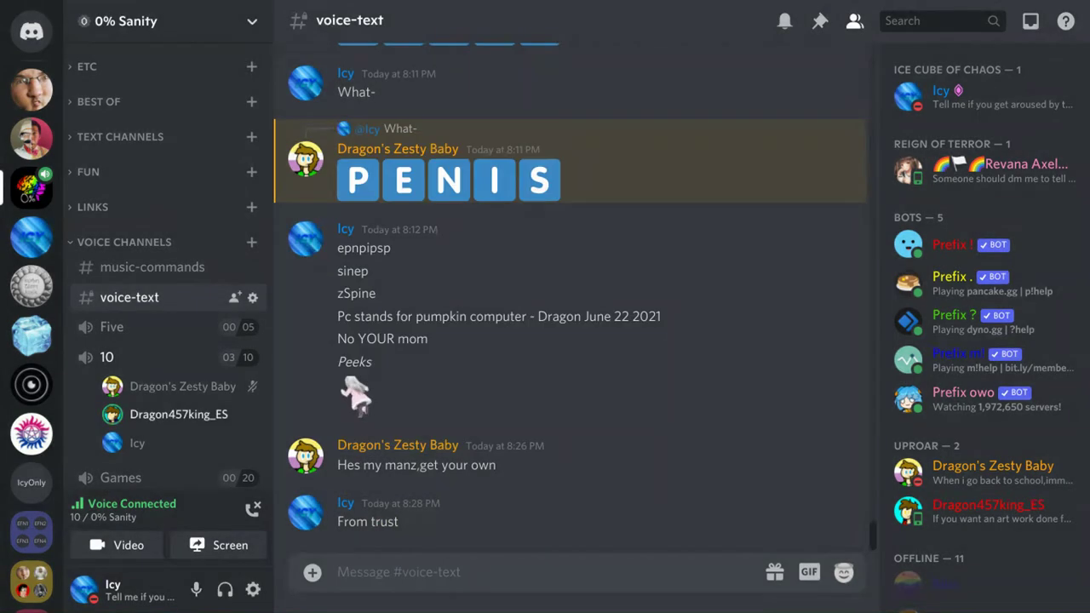
type(" to be actuve")
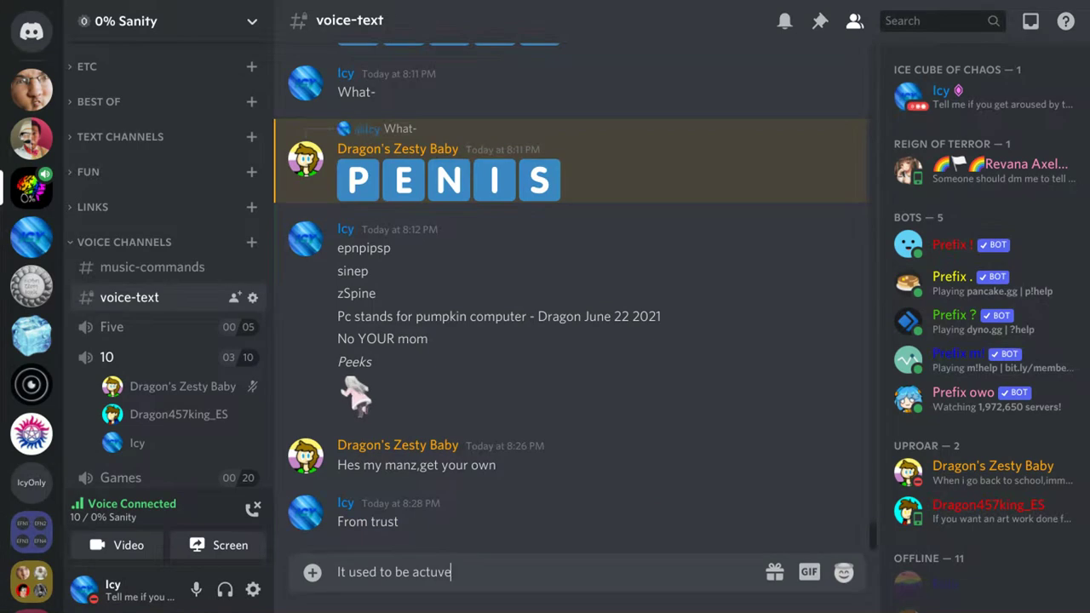
key("BackSpace")
key("BackSpace")
key("BackSpace")
type("for")
type(" active")
key("Return")
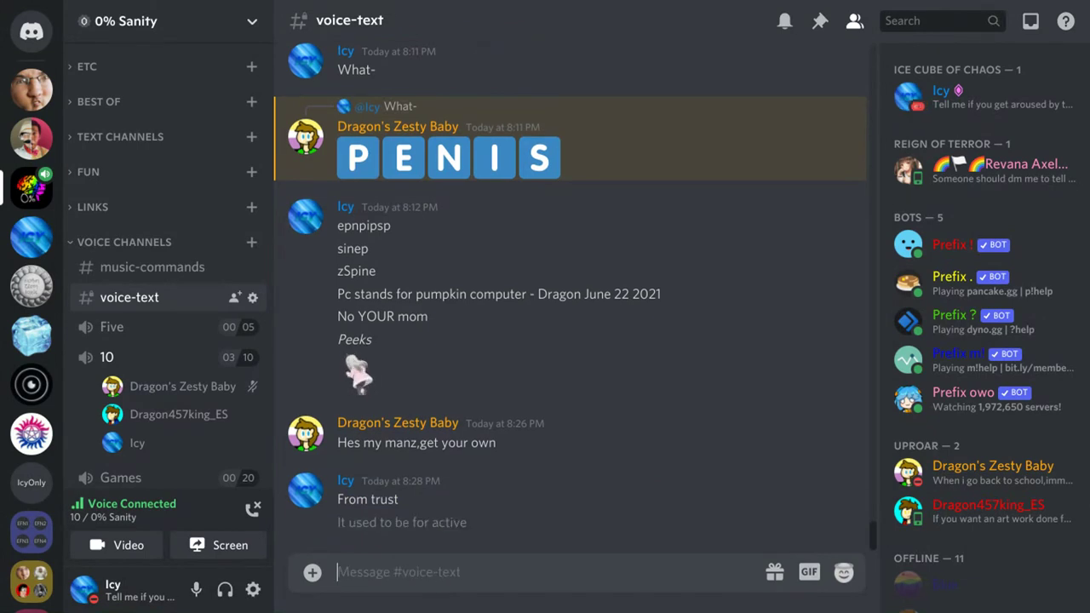
type("It used to be for active")
- Clear the unwanted draft and stray image upload before switching windows
key("BackSpace")
key("BackSpace")
key("BackSpace")
key("BackSpace")
key("BackSpace")
key("BackSpace")
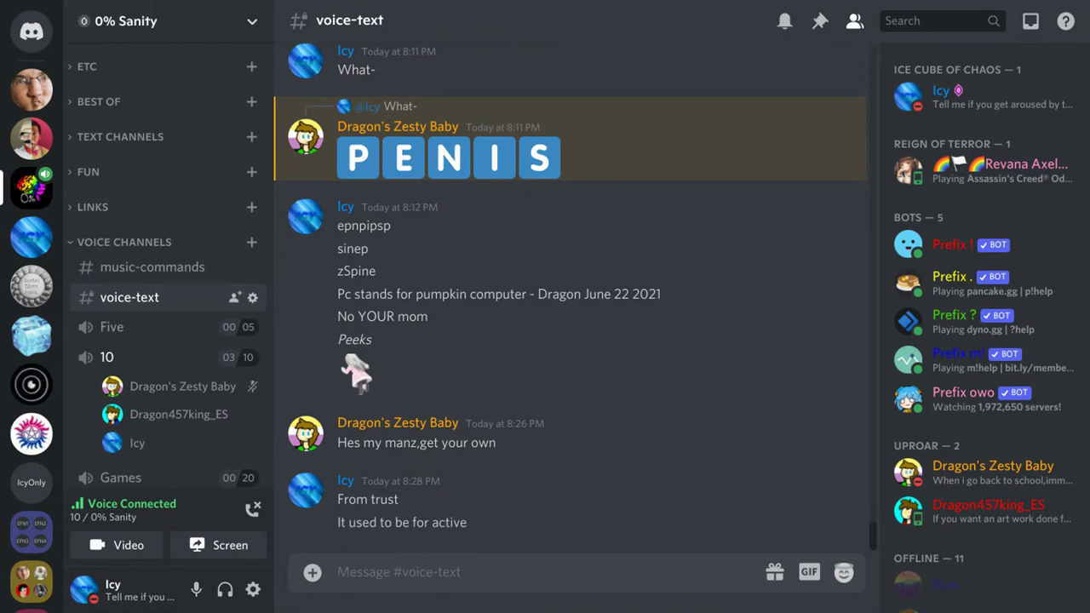
key("ctrl+v")
key("Escape")
type("Beca")
key("BackSpace")
key("BackSpace")
key("BackSpace")
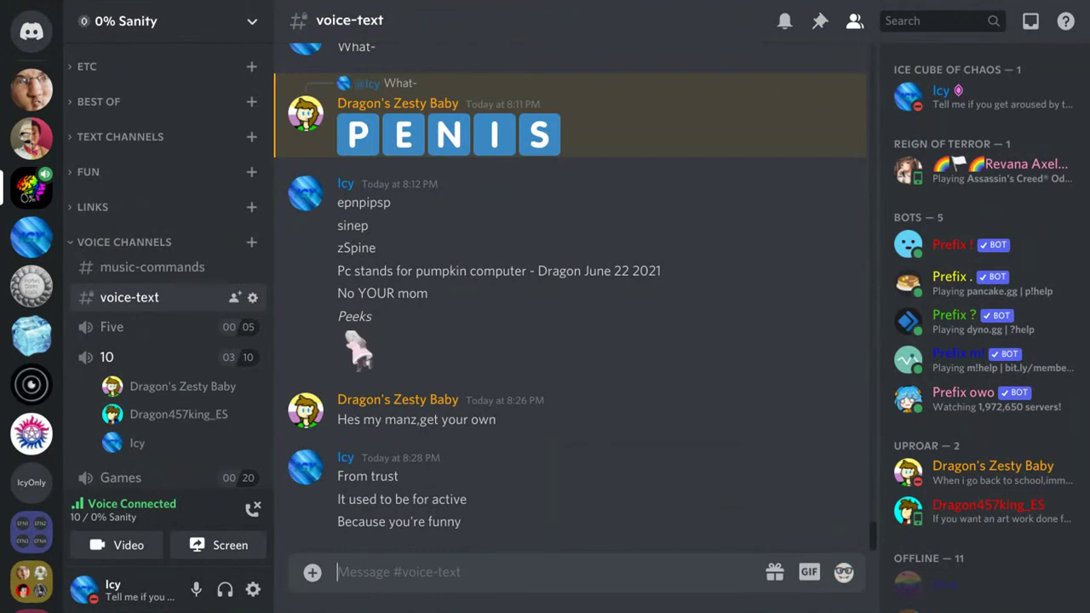
key("alt+Tab")
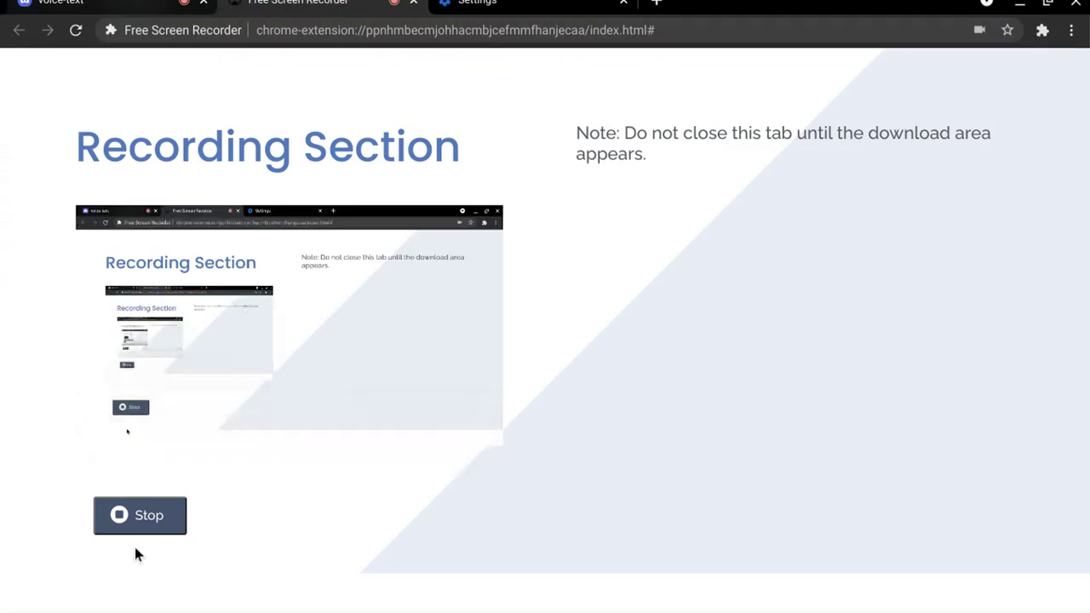